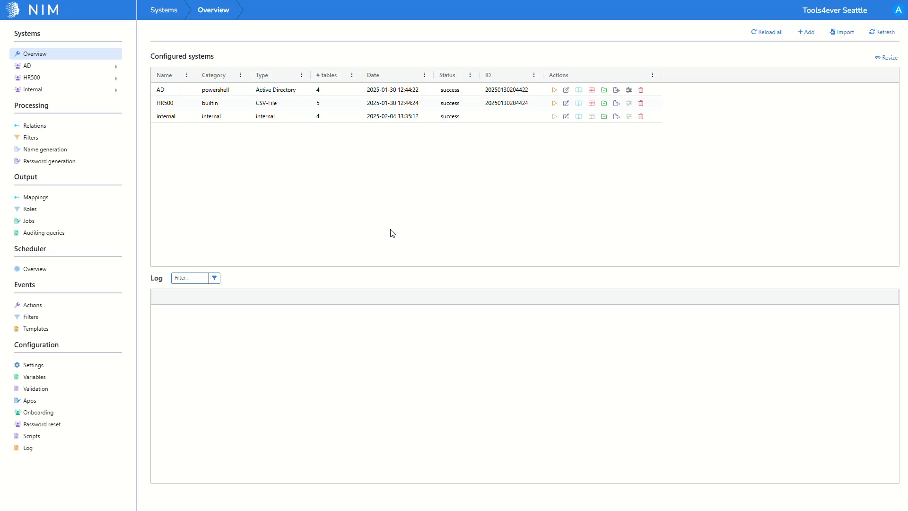
Create a password reset profile named employee_password_reset.
left_click(71, 433)
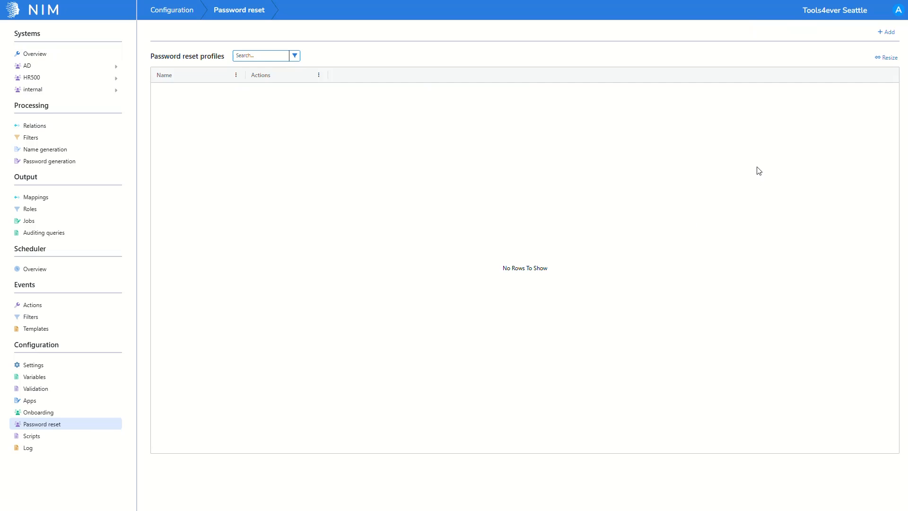
left_click(875, 34)
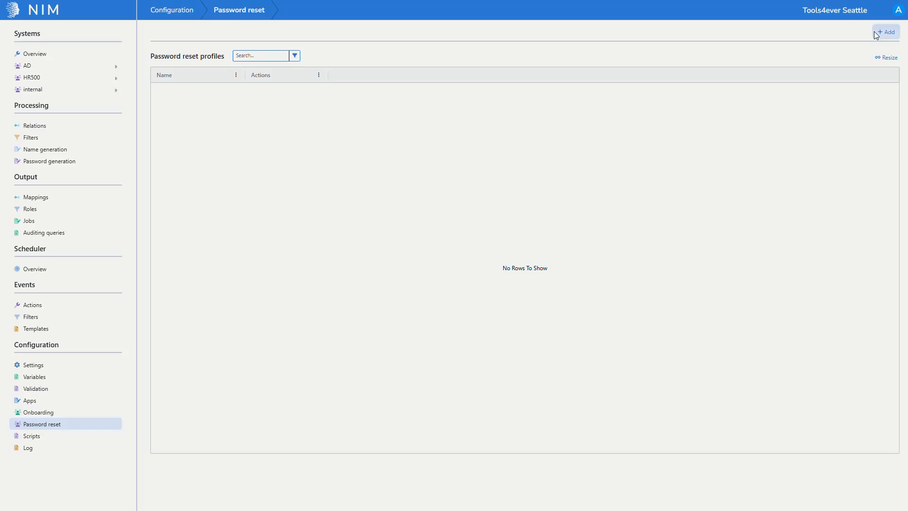
key("ctrl+v")
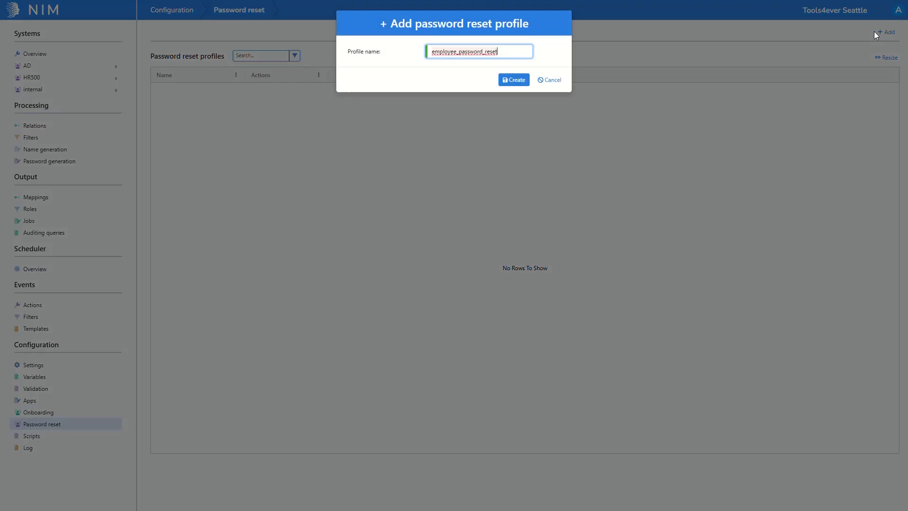
left_click(527, 80)
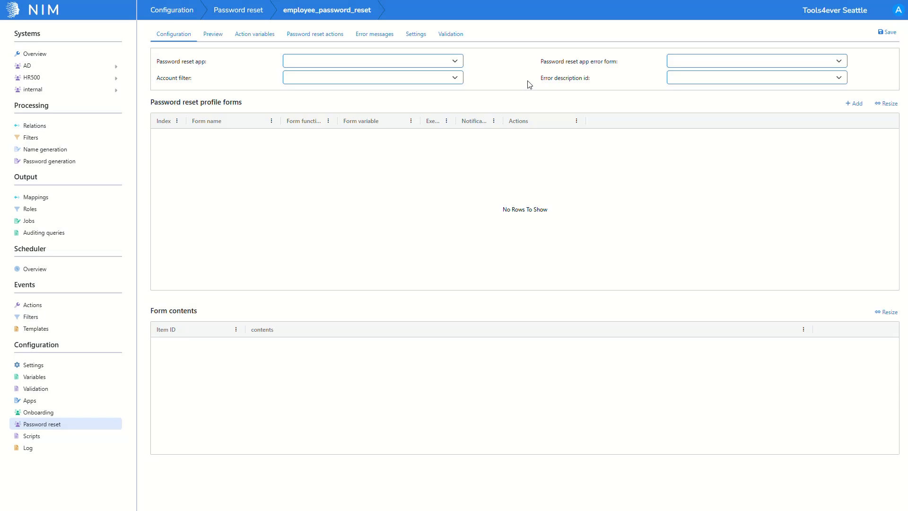
Set the profile's password reset app to PasswordReset and its account filter to SelfServicePasswordReset_ProfileLookup.
left_click(458, 62)
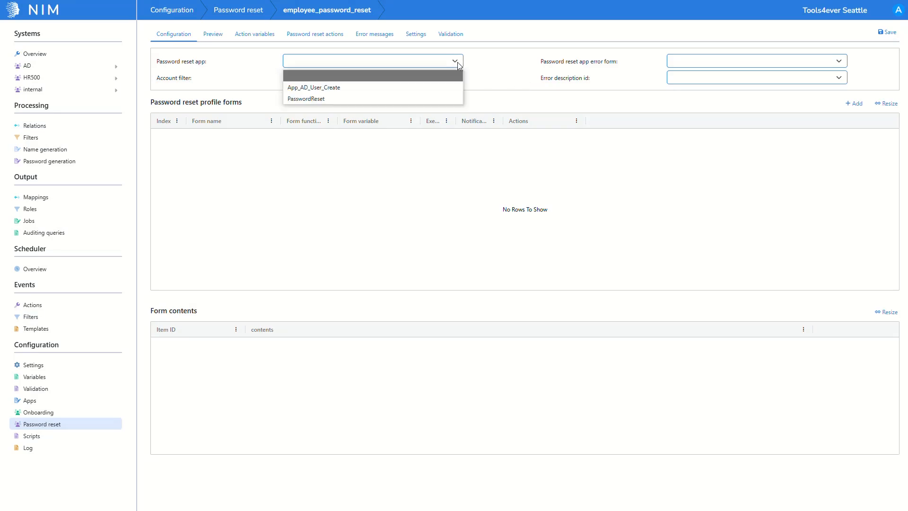
left_click(447, 96)
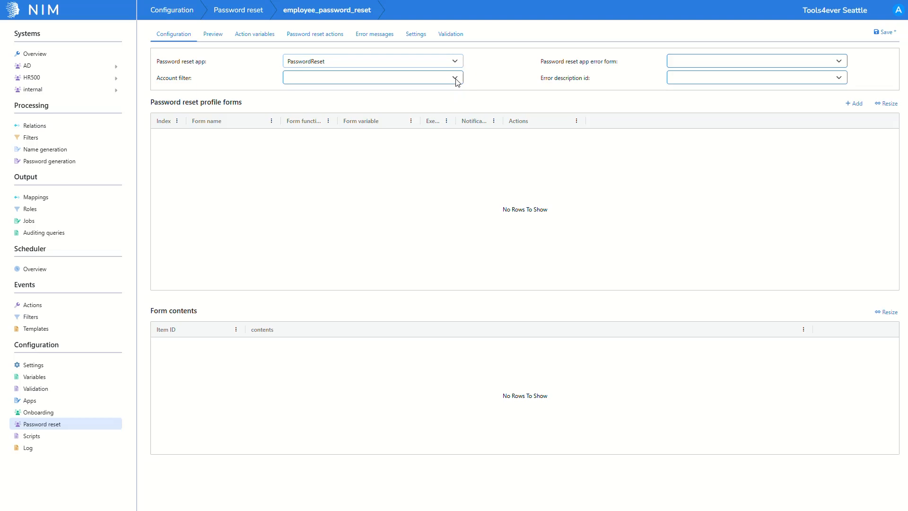
left_click(456, 80)
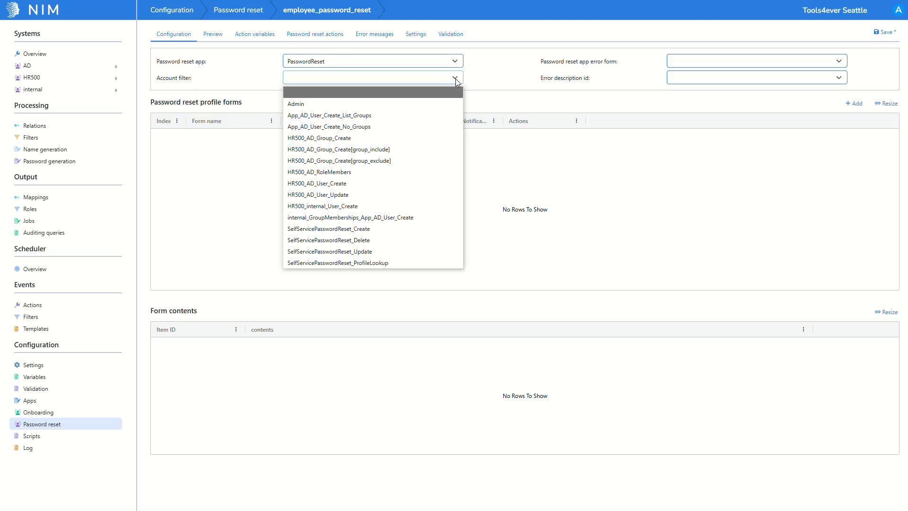
left_click(426, 264)
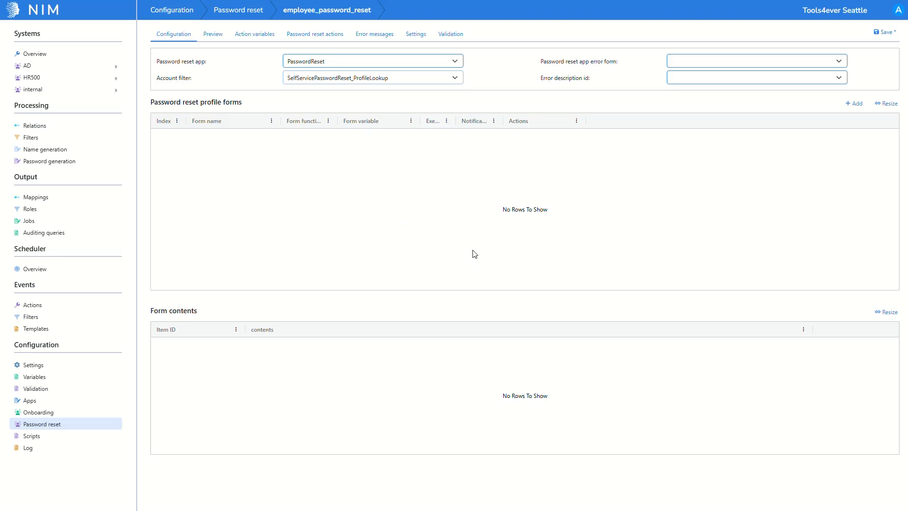
Set the password reset app error form to message and the error description id to message.
left_click(807, 61)
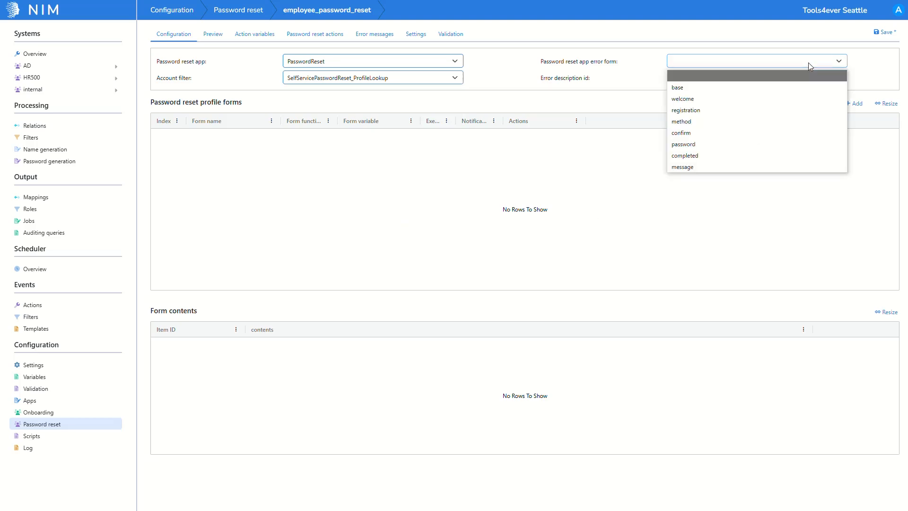
left_click(796, 166)
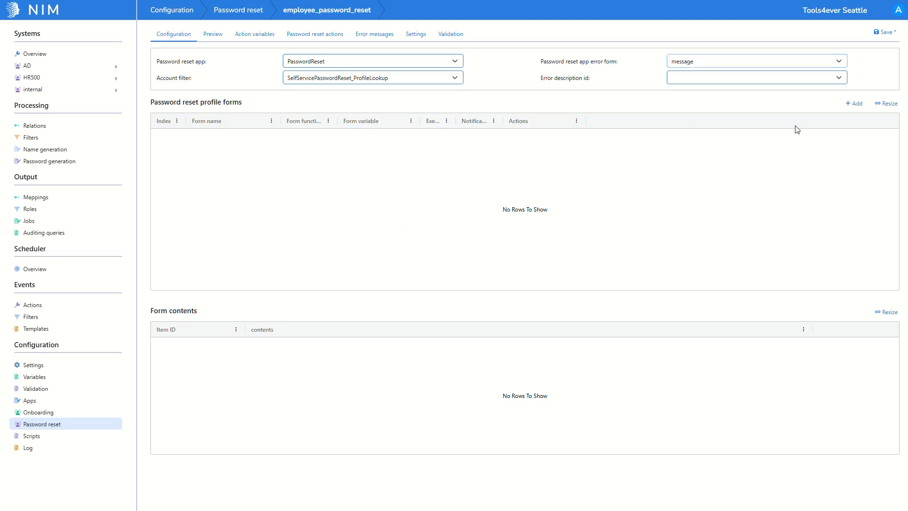
left_click(788, 81)
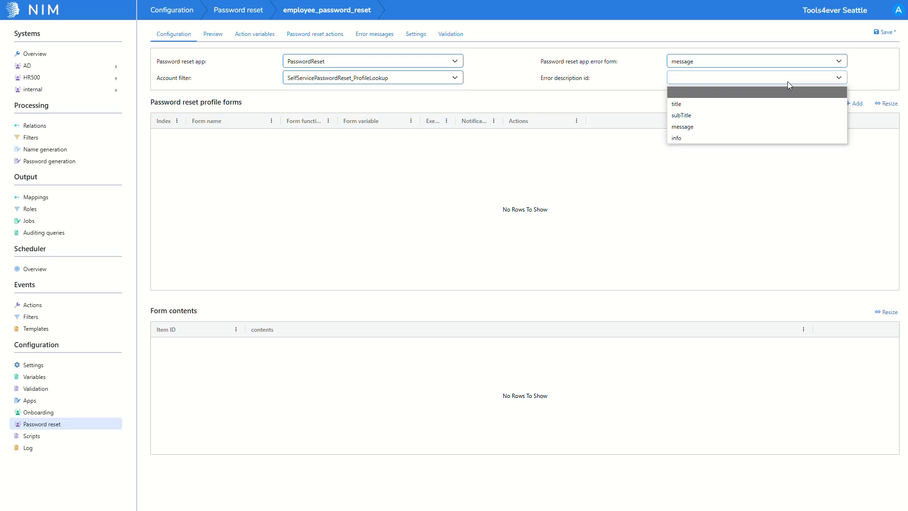
left_click(786, 126)
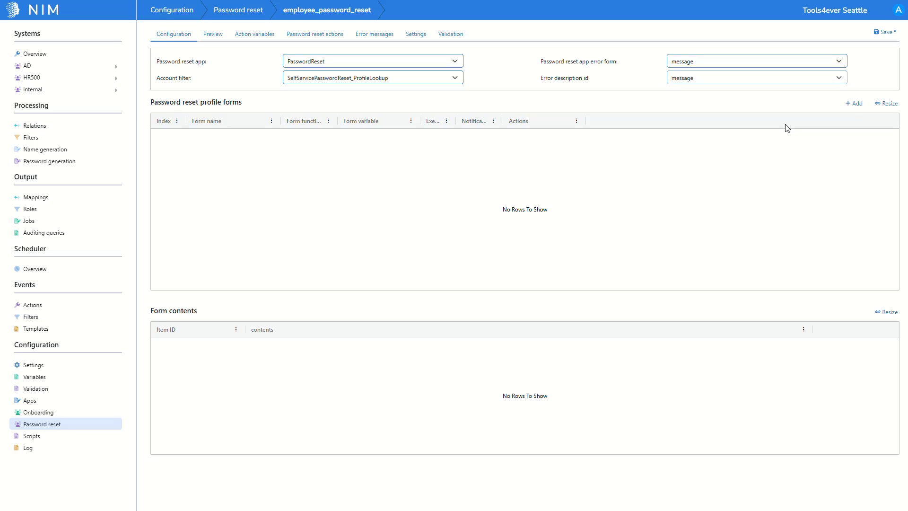
Add six profile forms: welcome, registration, method, confirm, password and completed, with their functions and variables, enabling execution and notification on the password form.
left_click(854, 104)
left_click(854, 104)
left_click(854, 104)
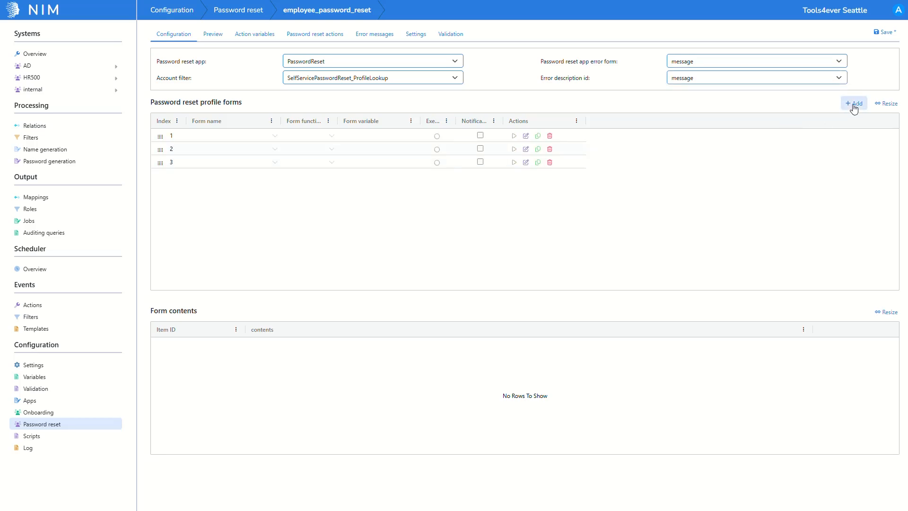
left_click(854, 104)
left_click(854, 104)
left_click(854, 104)
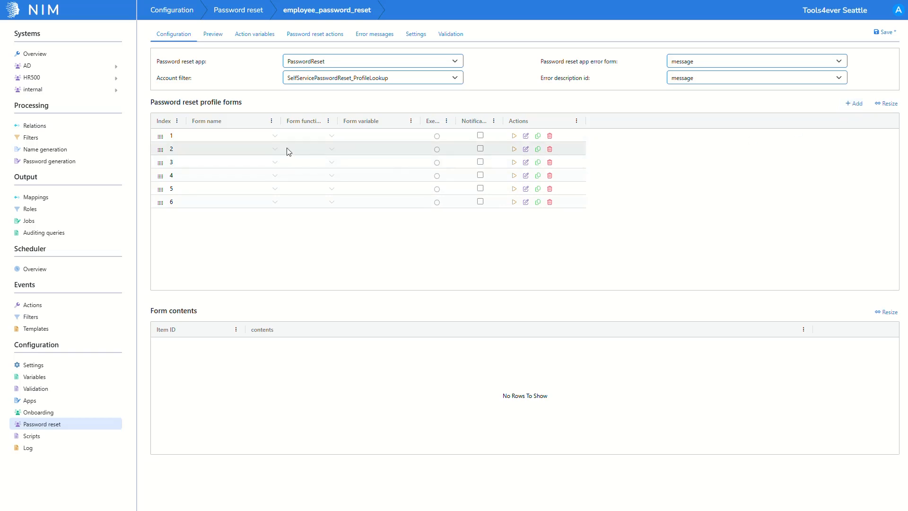
left_click(256, 142)
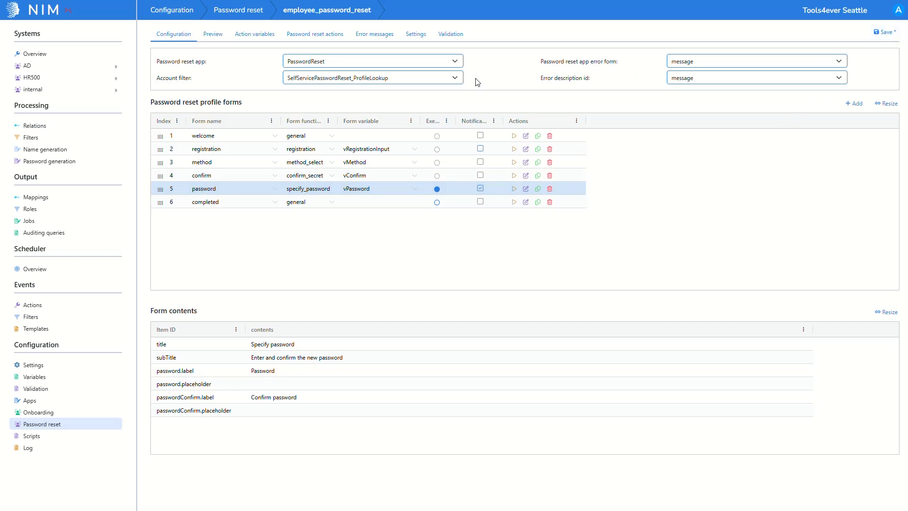
Generate an action variable for the objectGUID filter column and save the profile.
left_click(260, 34)
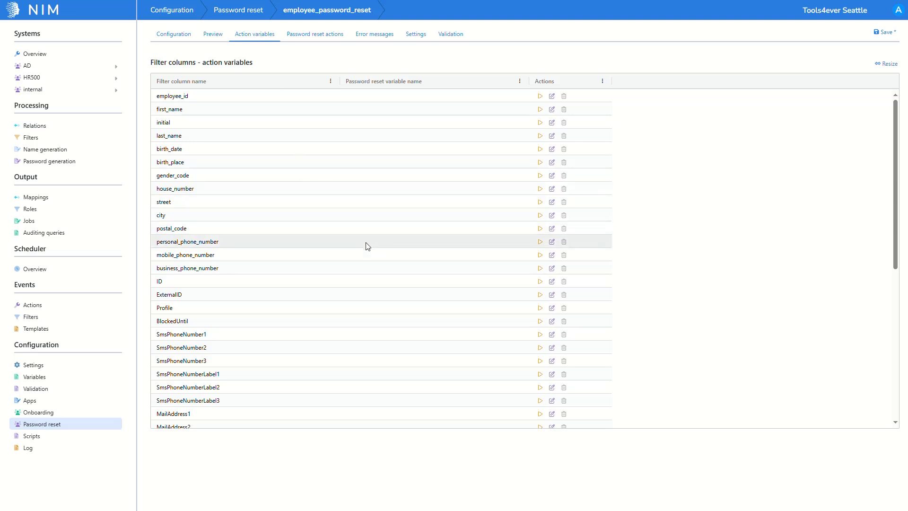
scroll(398, 213, "down", 3)
scroll(398, 270, "down", 1)
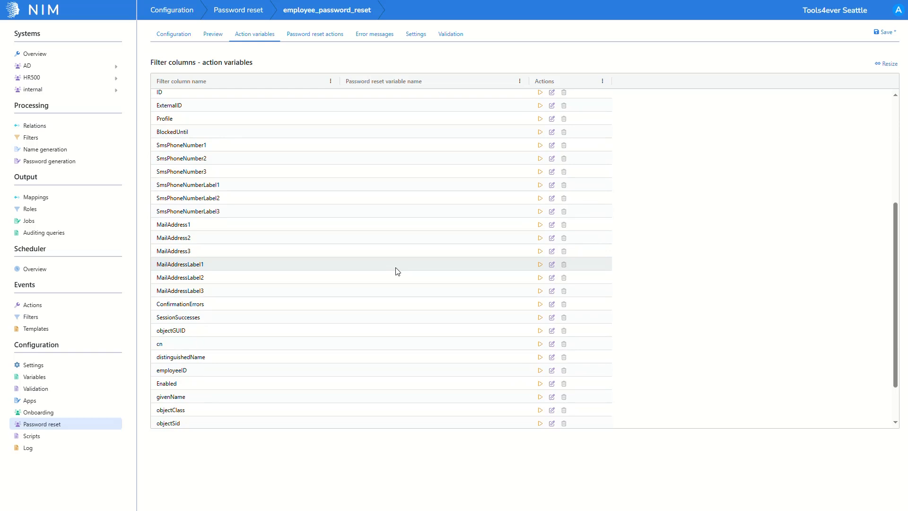
left_click(540, 331)
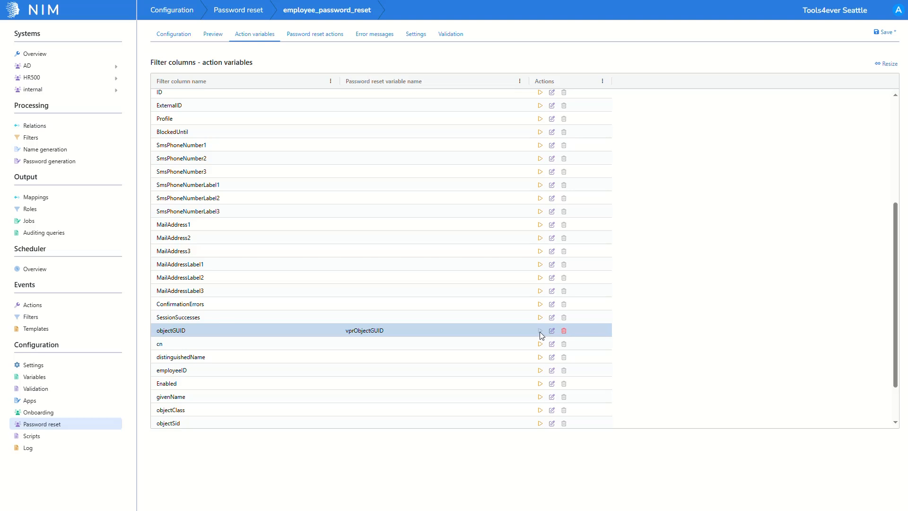
left_click(875, 35)
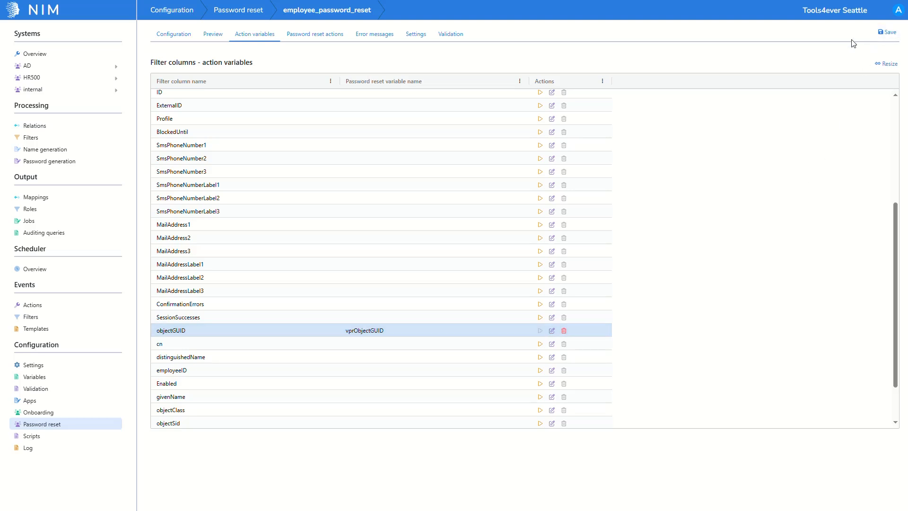
Add a password reset action that runs the UserUpdate function on the AD system.
left_click(326, 40)
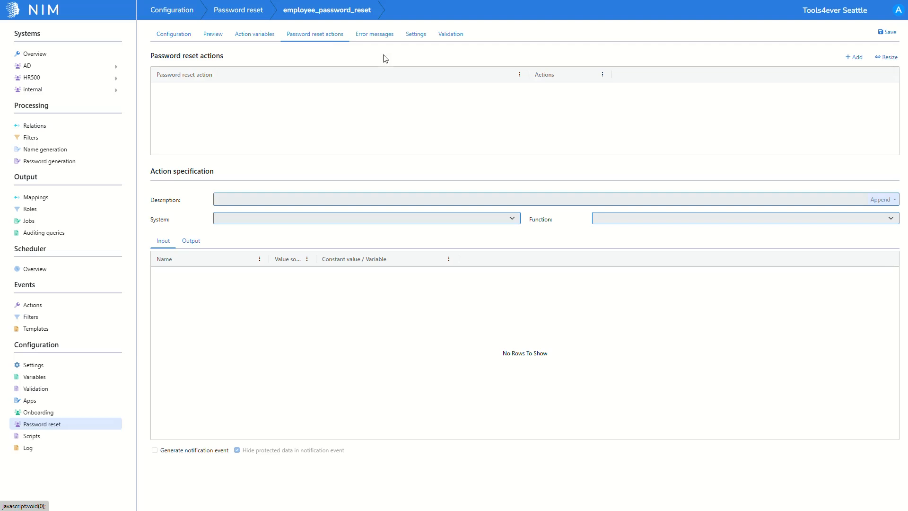
left_click(849, 58)
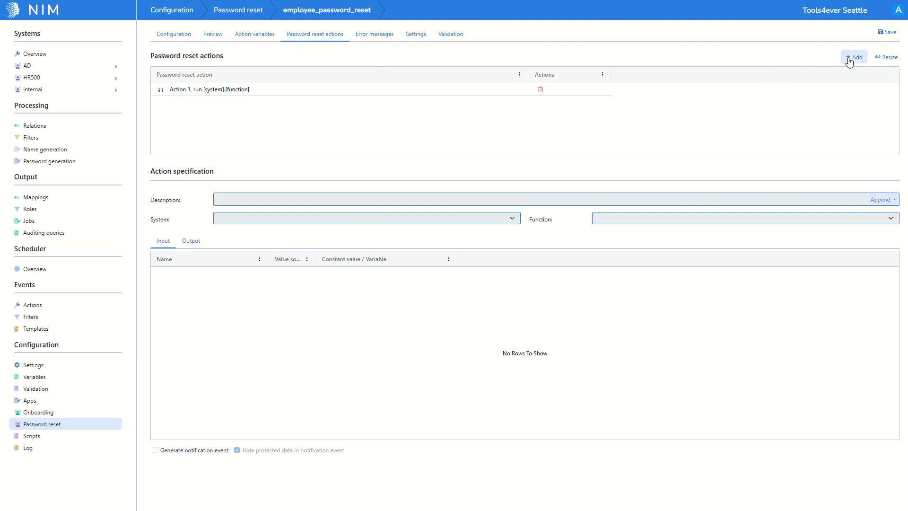
left_click(338, 94)
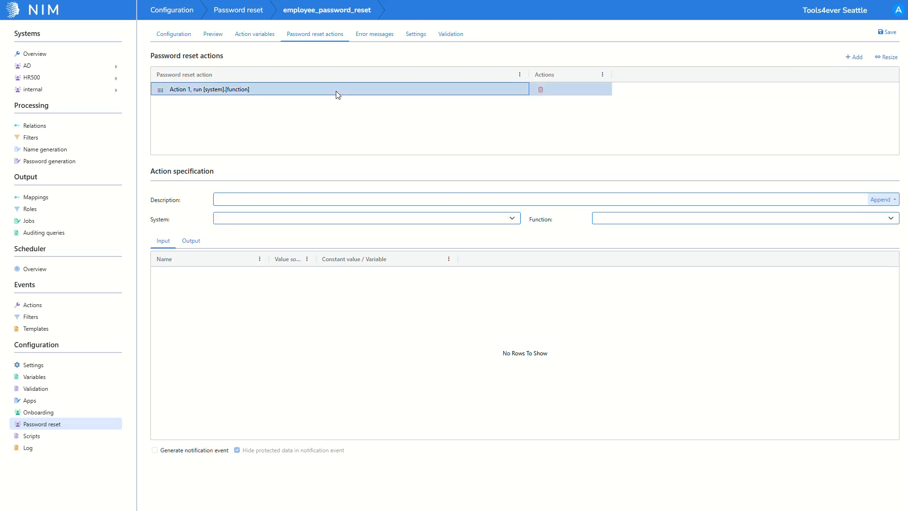
left_click(471, 220)
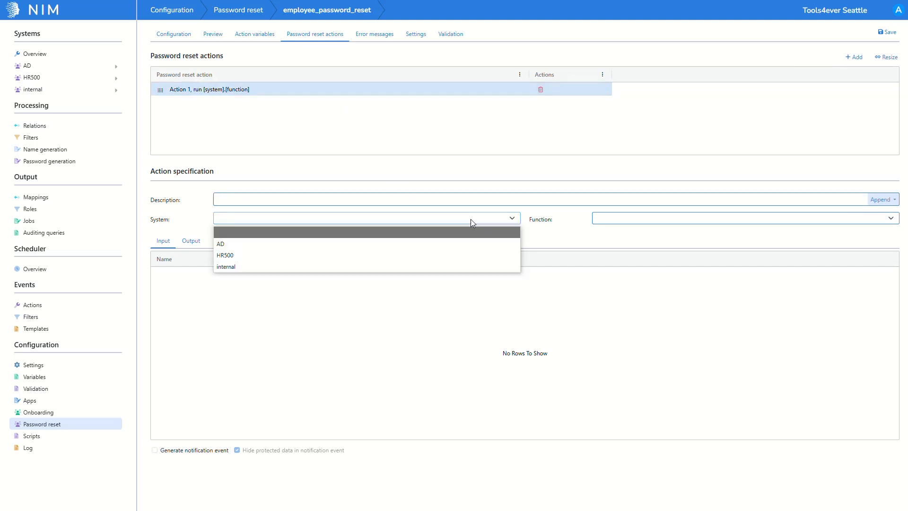
left_click(470, 243)
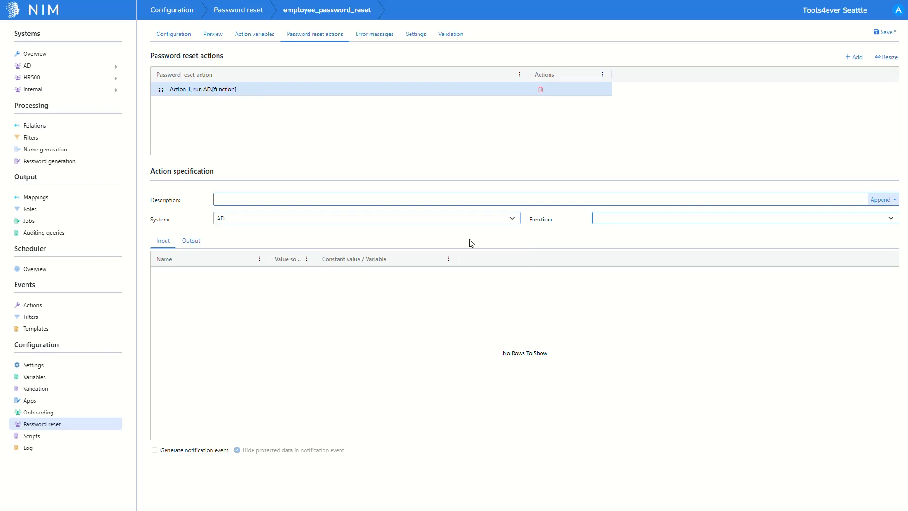
left_click(669, 221)
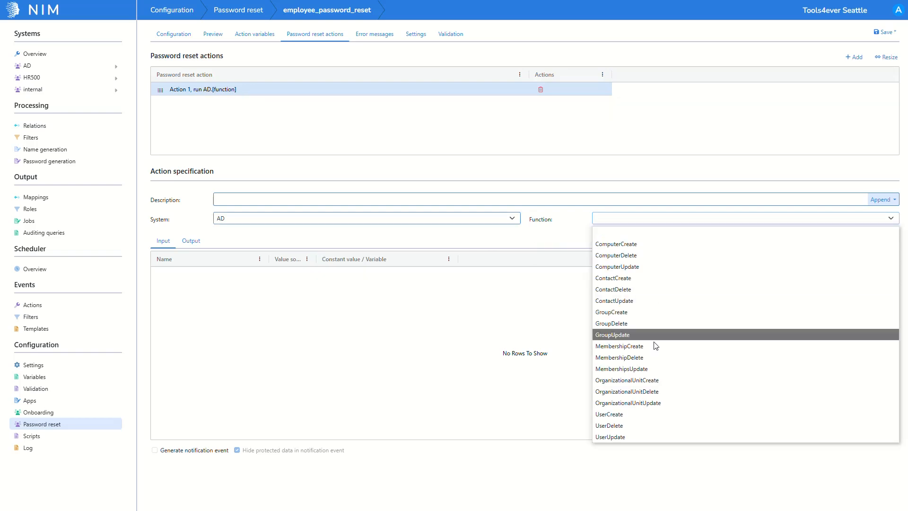
left_click(637, 435)
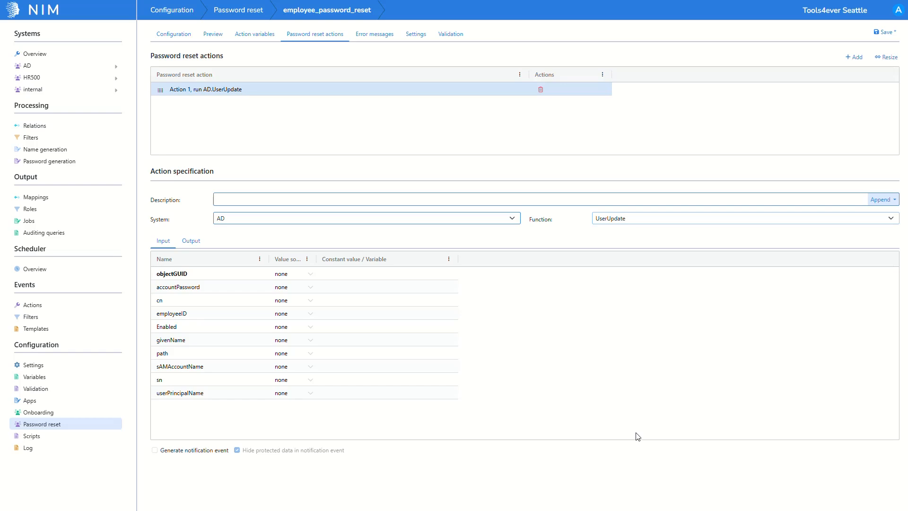
Set the action's objectGUID input to take its value from the variable vprObjectGUID.
left_click(313, 276)
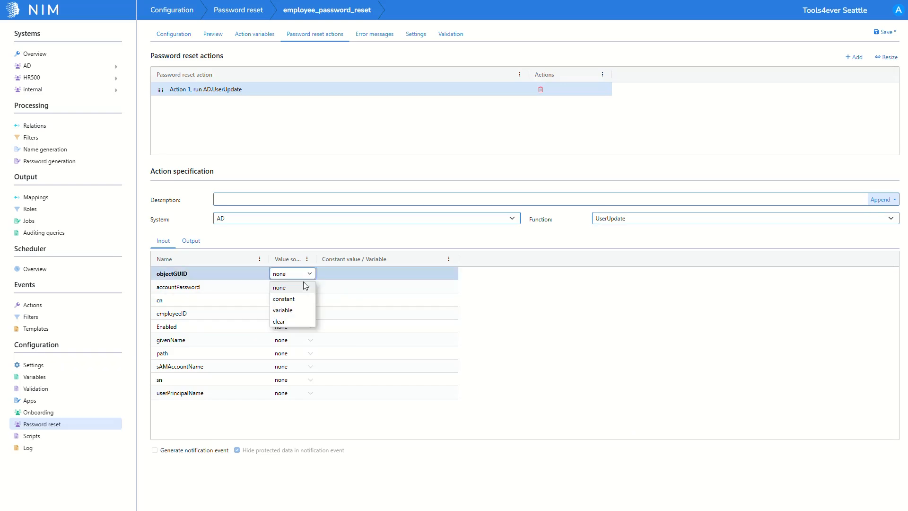
left_click(295, 312)
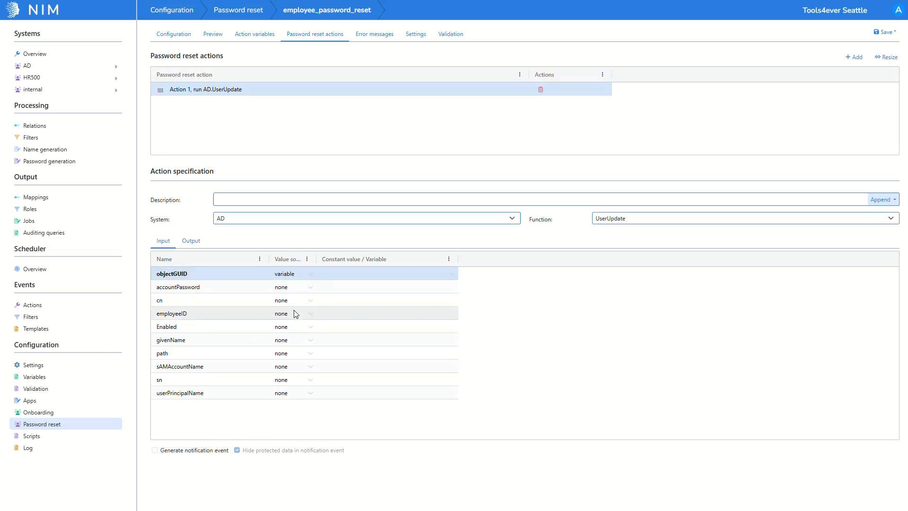
left_click(351, 274)
left_click(345, 298)
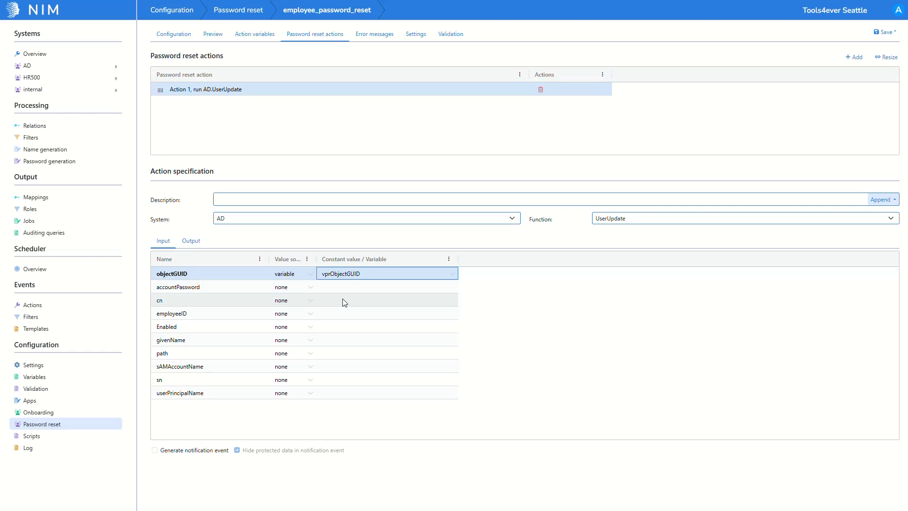
left_click(346, 303)
Set the action's accountPassword input to take its value from the variable vPassword, and save the profile.
left_click(256, 292)
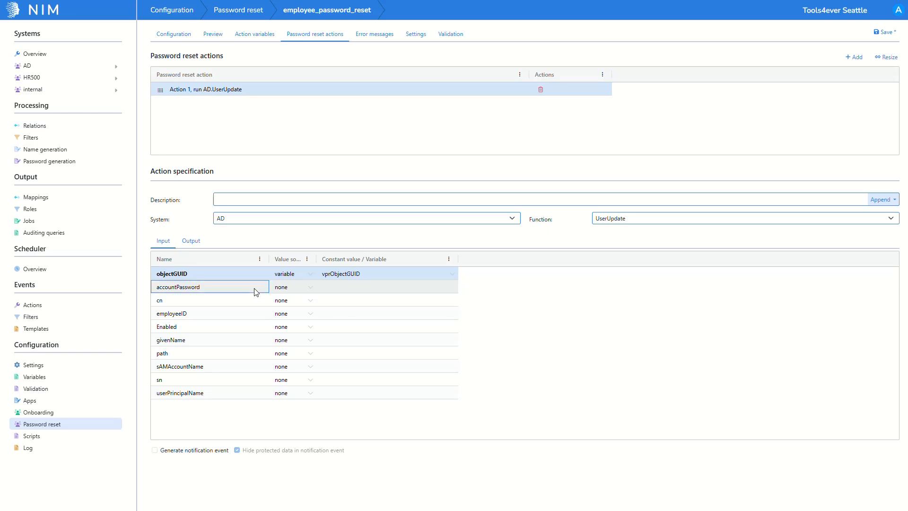
left_click(287, 289)
left_click(295, 324)
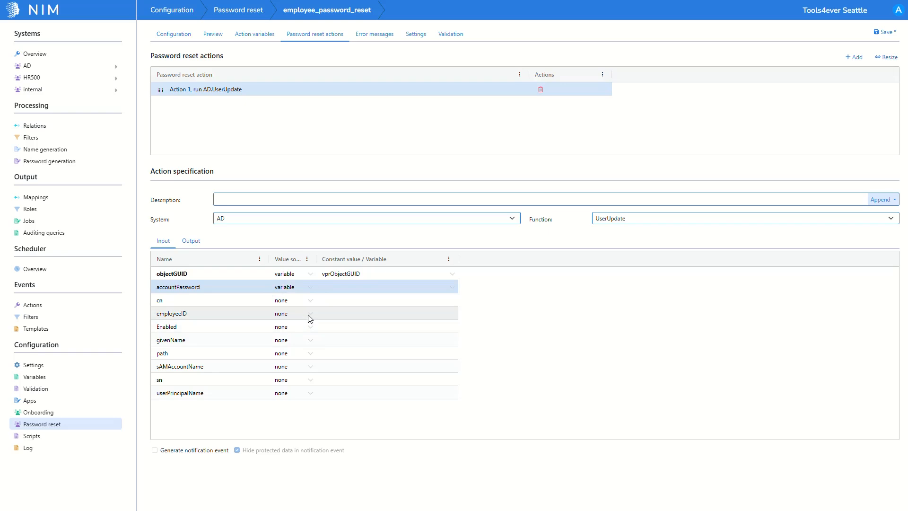
left_click(339, 289)
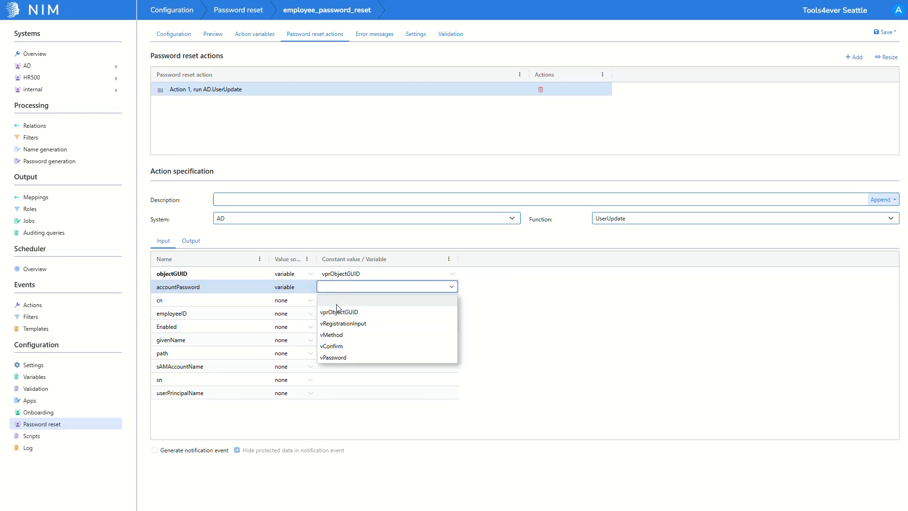
left_click(341, 357)
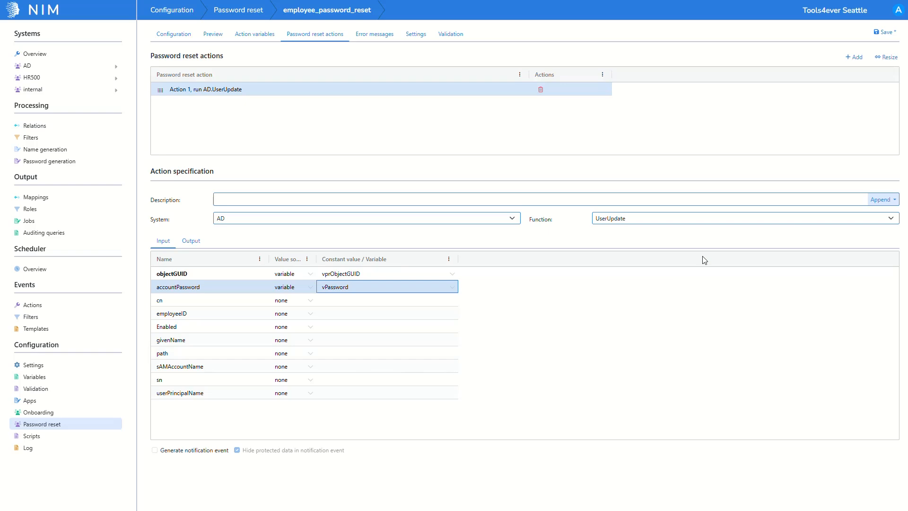
left_click(882, 36)
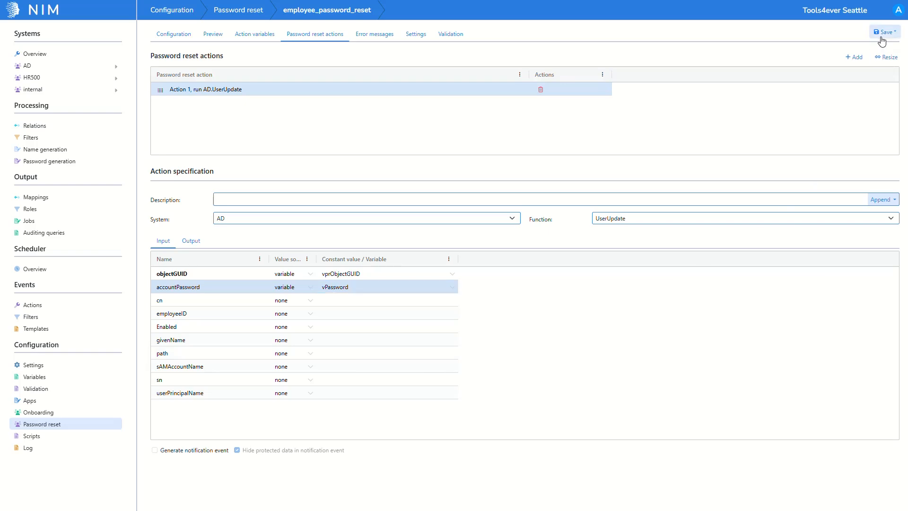